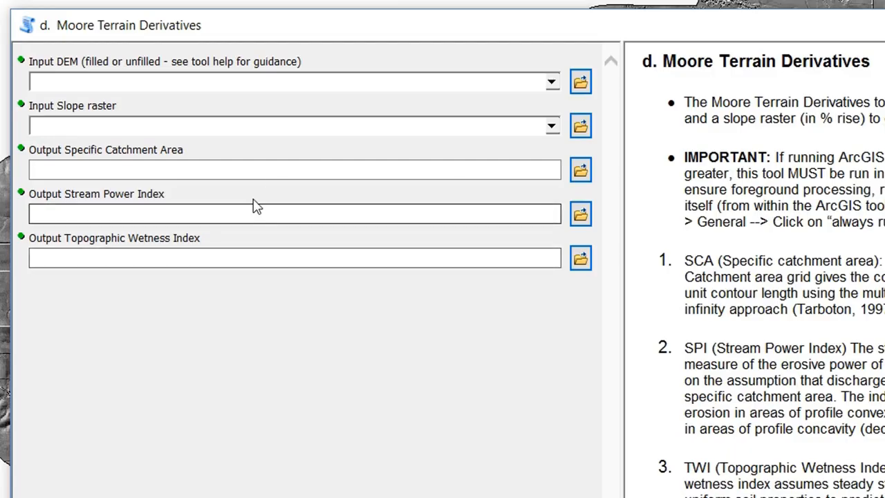
left_click(117, 82)
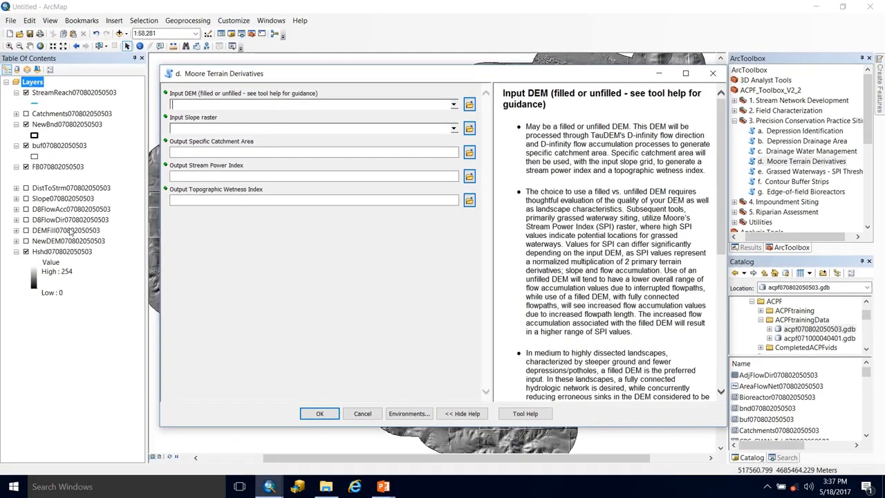
left_click_drag(54, 230, 255, 111)
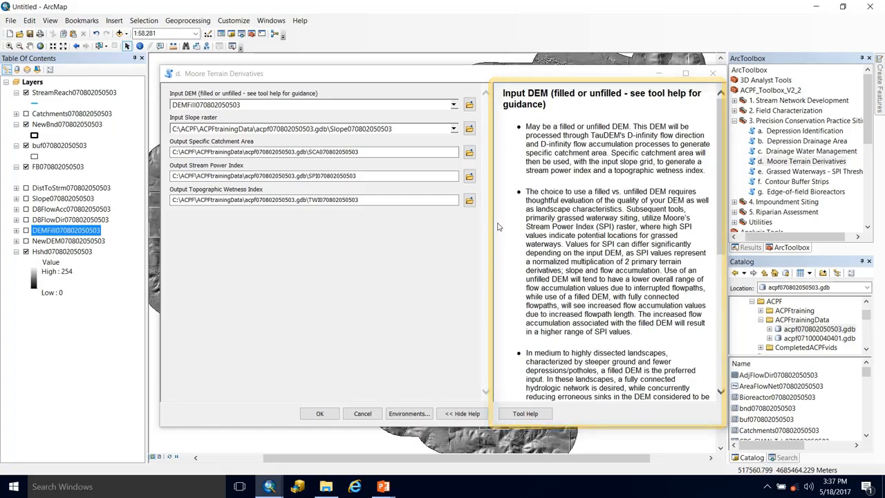
left_click(222, 130)
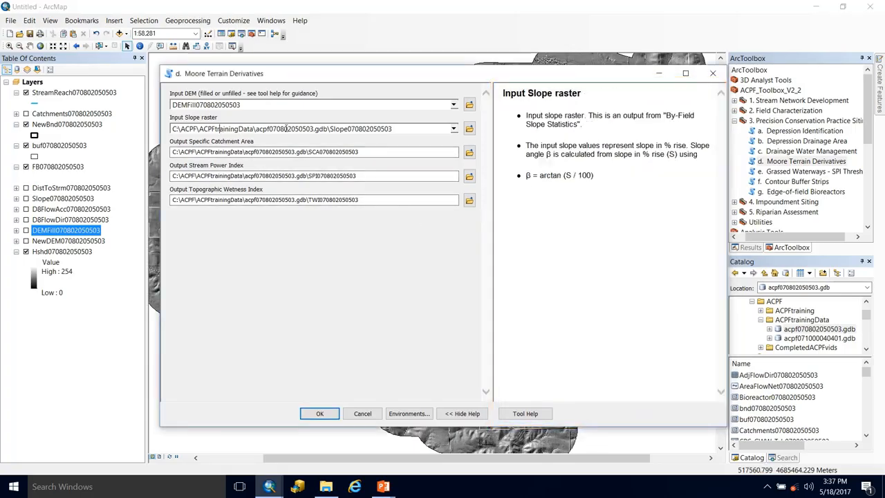
left_click(339, 129)
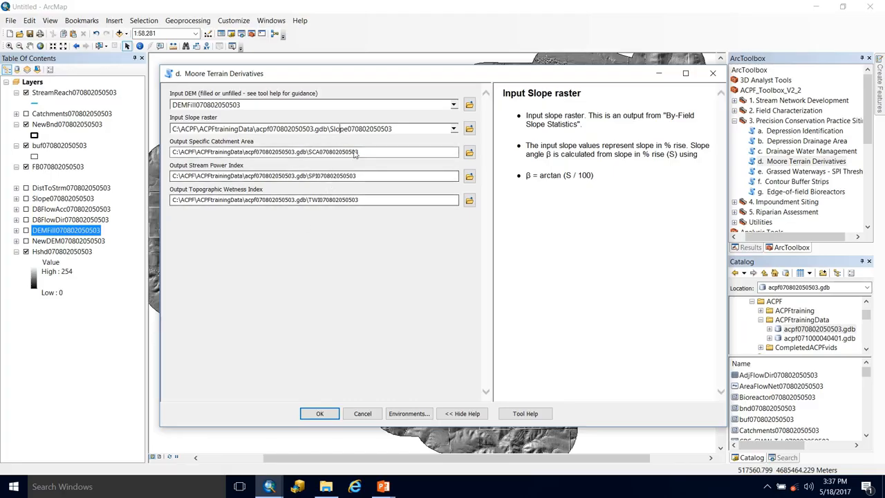
left_click(320, 157)
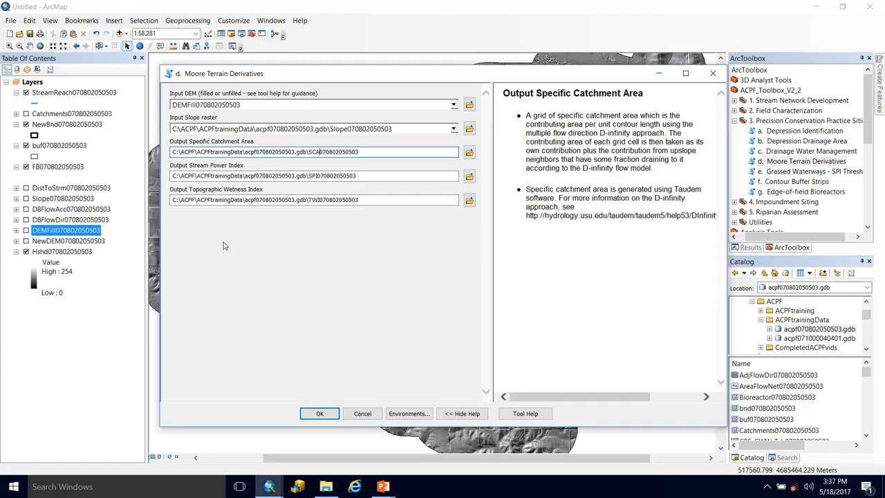
type("_Fill")
left_click(318, 178)
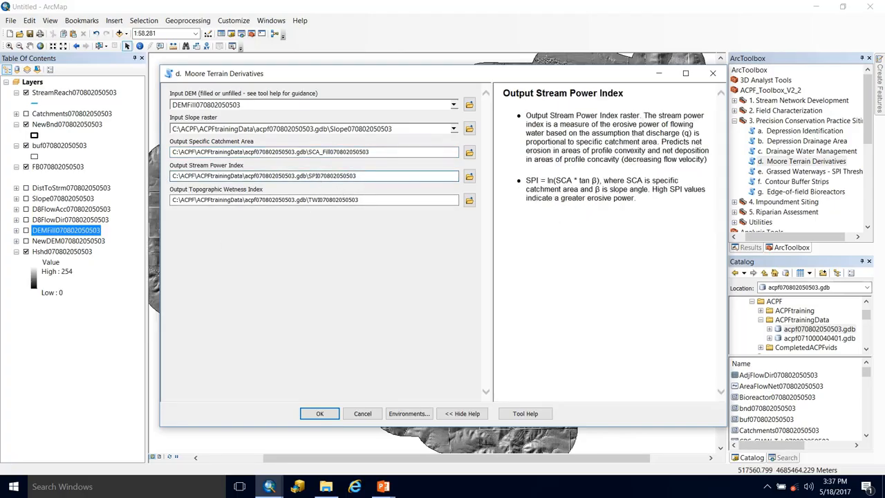
type("_Fill")
type("l")
left_click(319, 201)
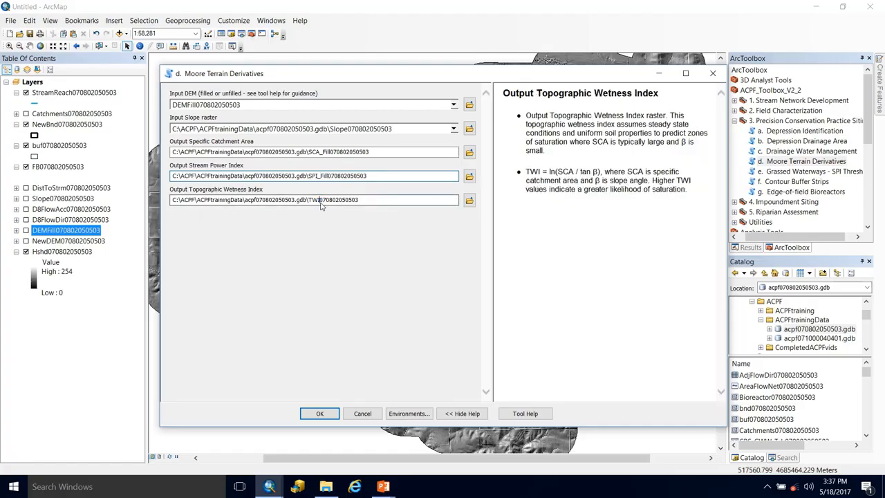
type("_Fill")
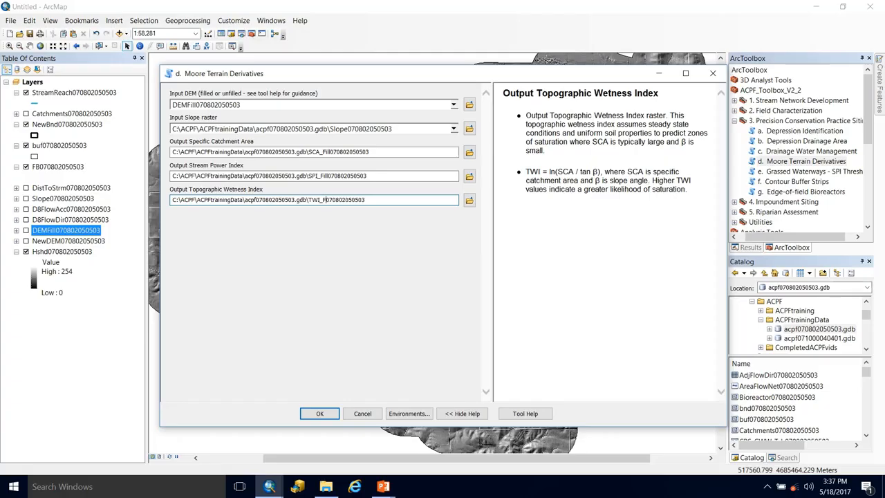
left_click(310, 246)
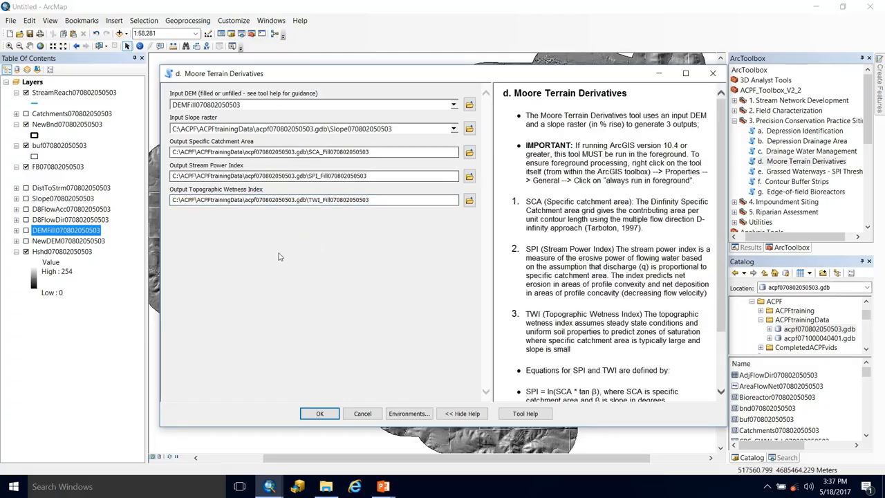
left_click(320, 413)
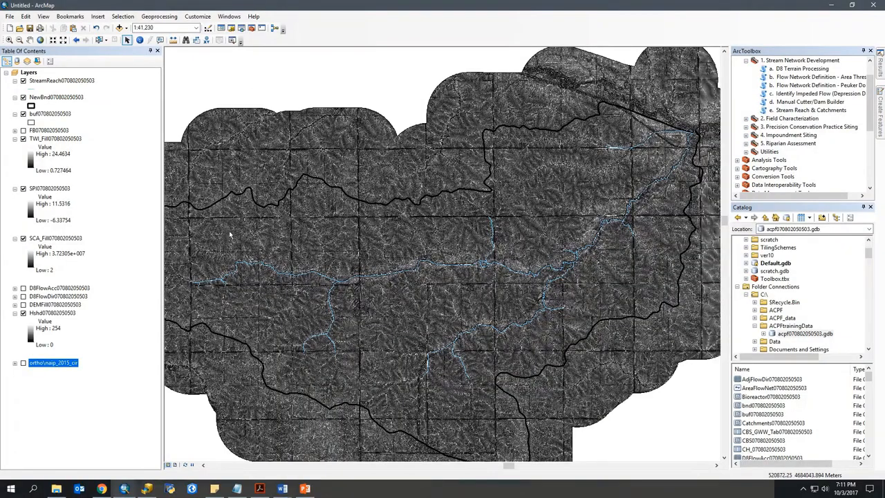
left_click(50, 141)
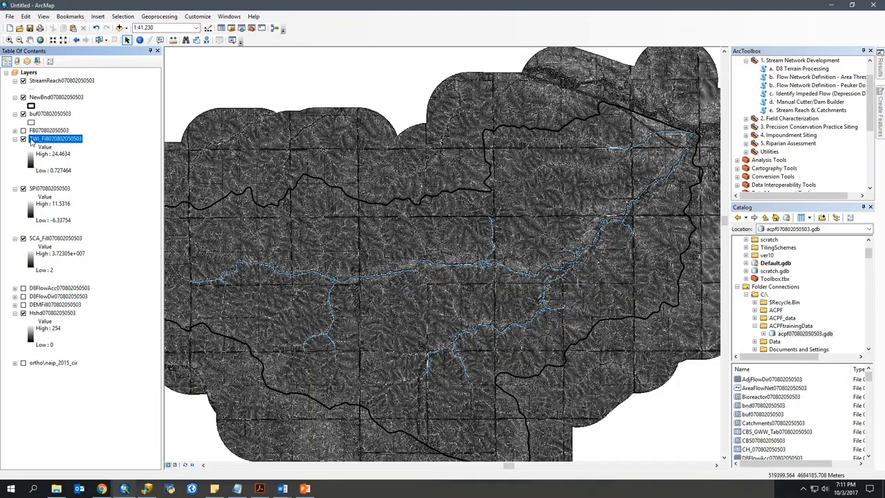
left_click(40, 190)
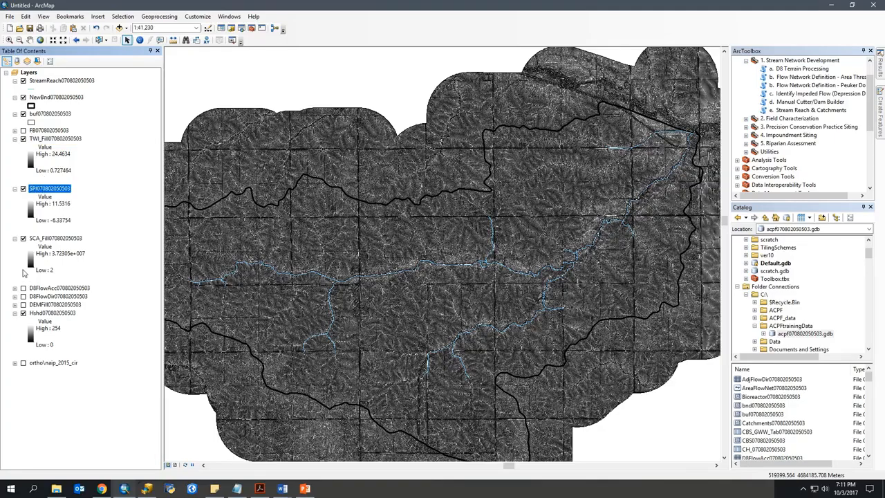
left_click(33, 239, "ctrl")
left_click(33, 241)
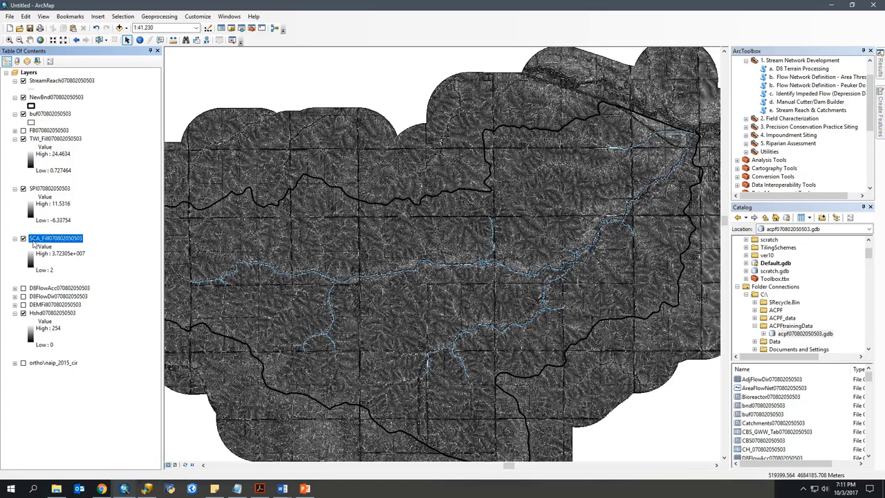
left_click_drag(33, 243, 33, 135)
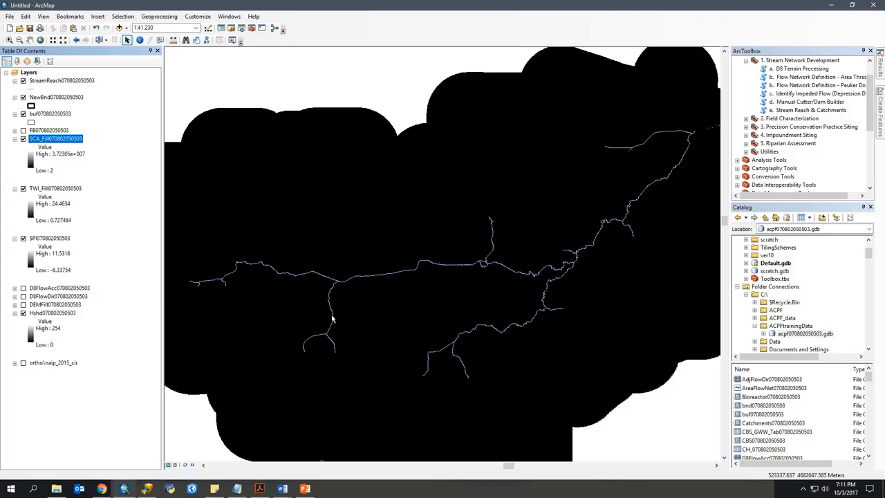
double_click(58, 141)
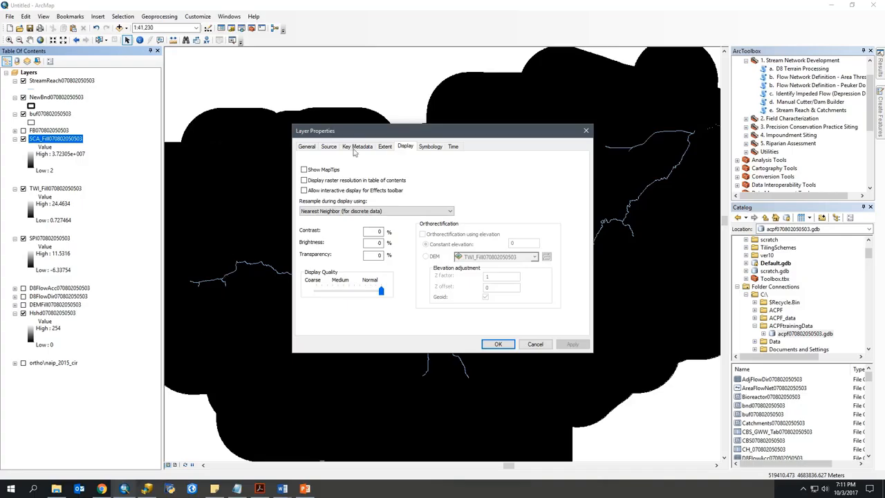
left_click_drag(373, 130, 447, 147)
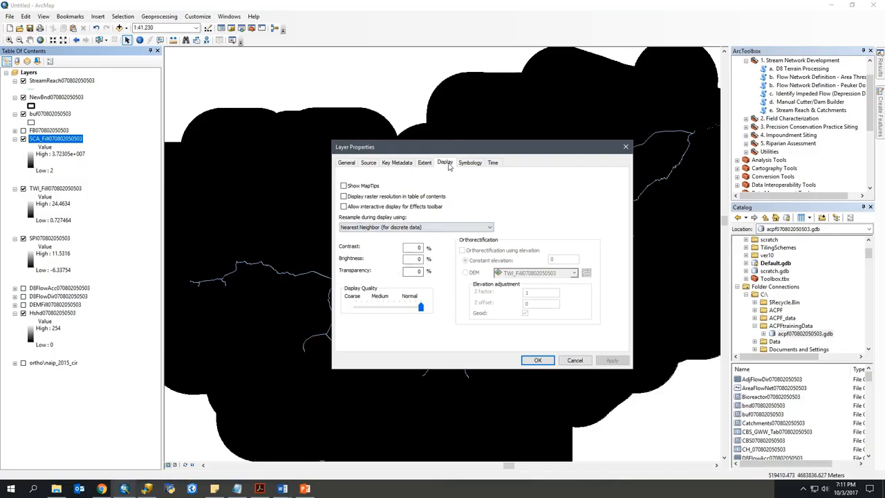
left_click(467, 163)
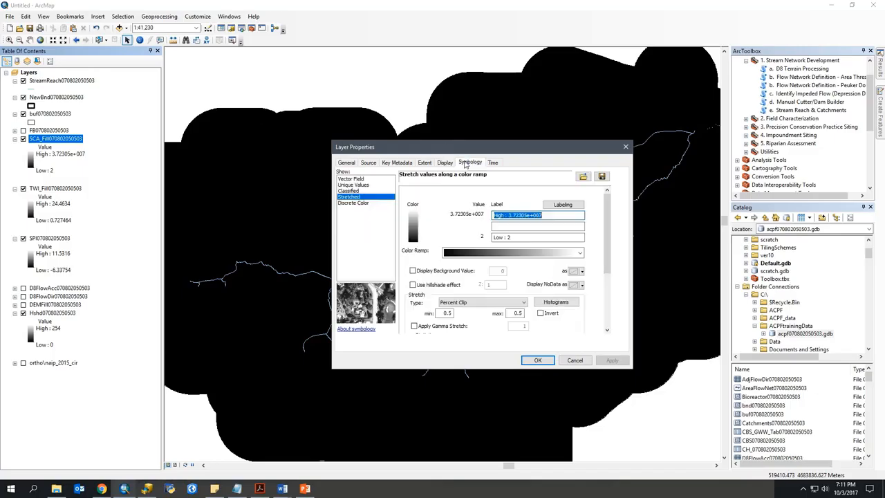
left_click(350, 191)
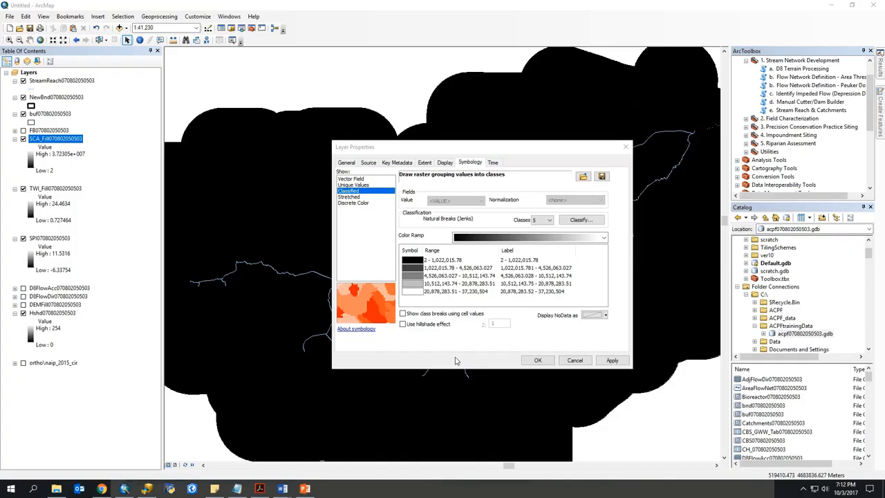
left_click(548, 220)
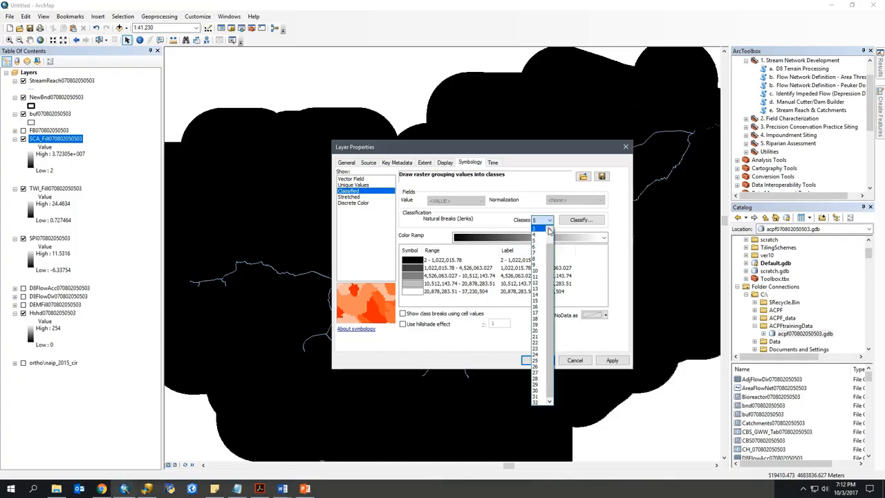
left_click(543, 226)
Step: Set the first class break value of the SCA_Fill classification to 500
left_click(581, 220)
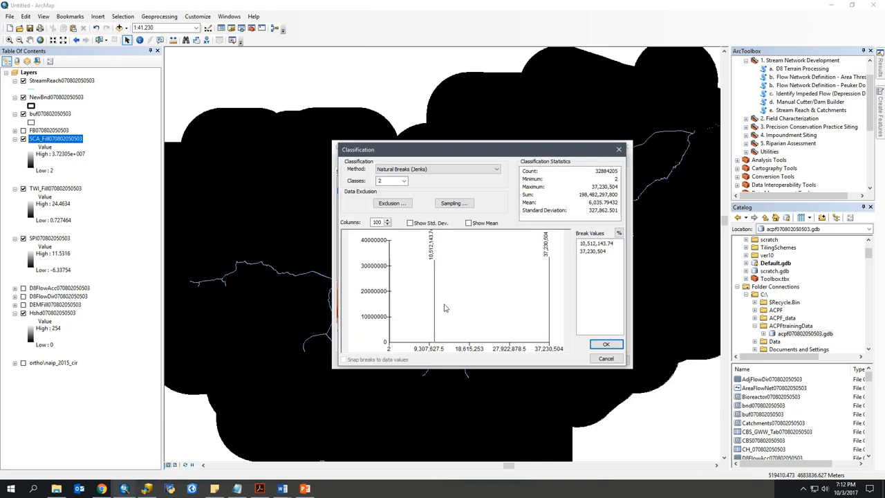
left_click(594, 246)
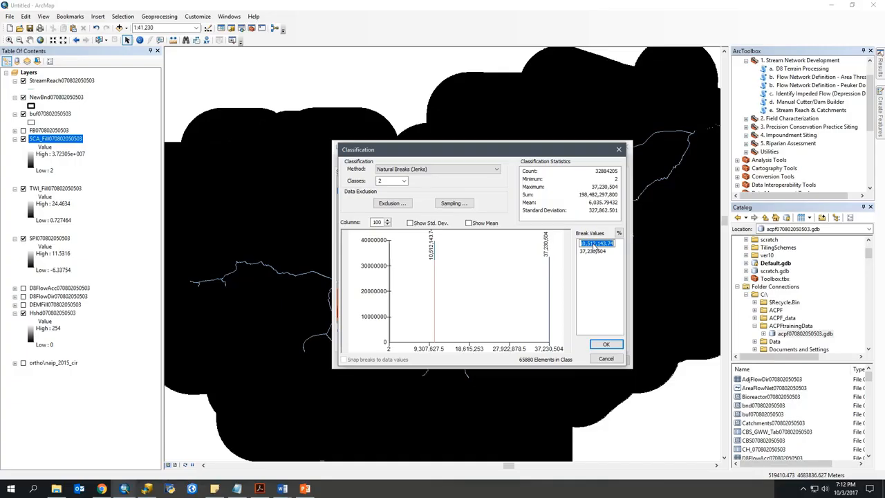
type("500")
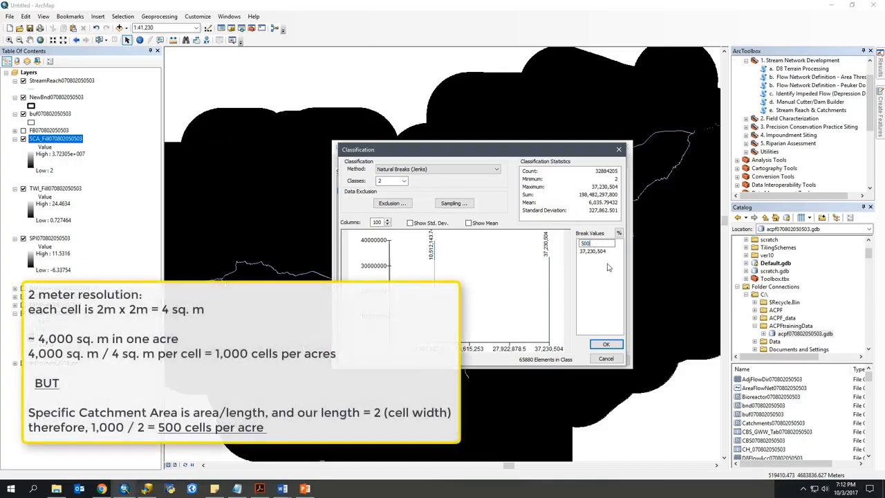
key("Return")
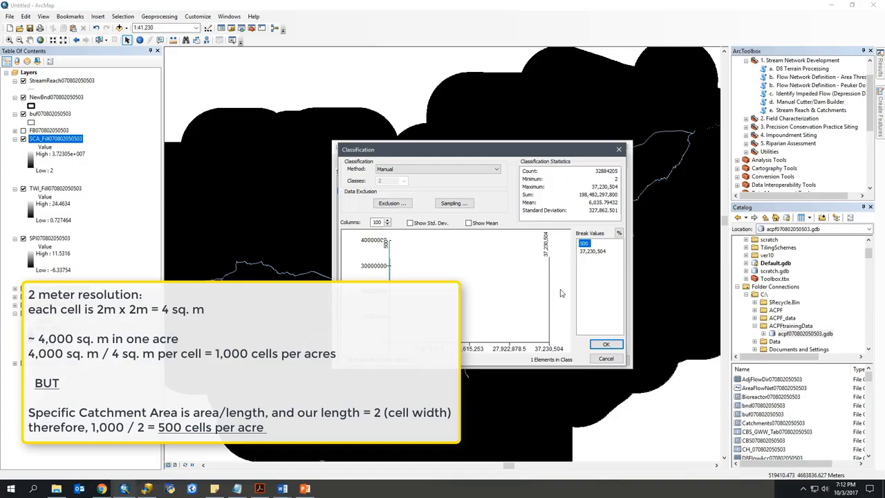
left_click(604, 345)
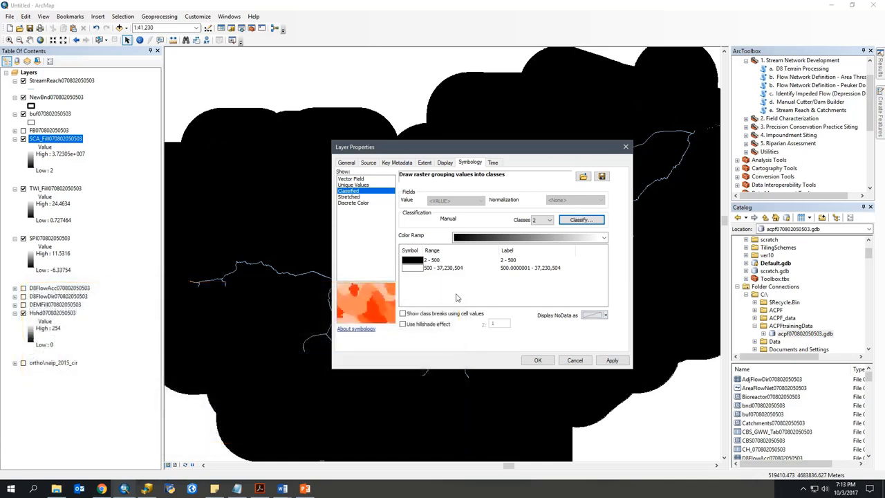
Step: Give the 2 - 500 class no color and the class above 500 a yellow color, and apply the symbology
left_click(410, 262)
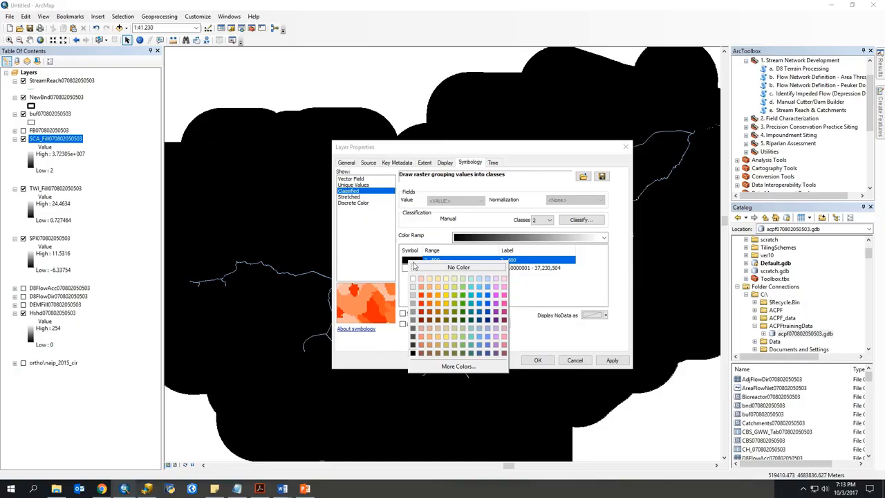
left_click(413, 278)
left_click(410, 268)
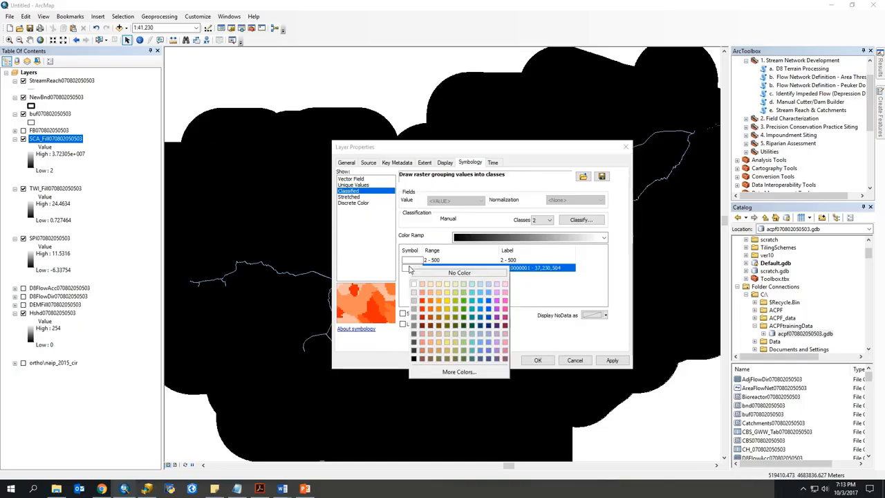
left_click(450, 305)
left_click(611, 360)
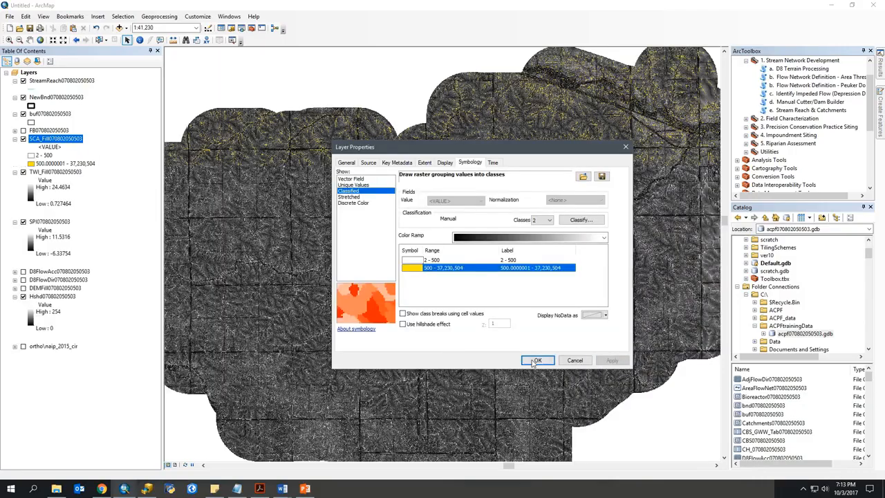
left_click(537, 360)
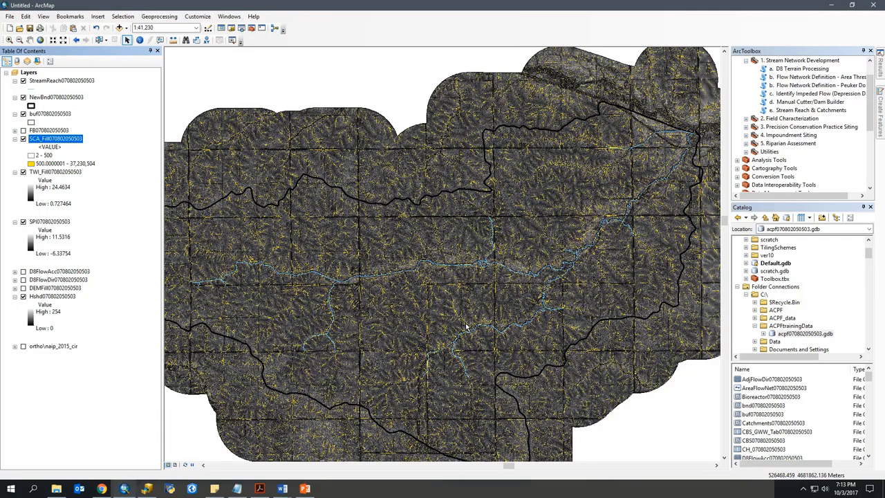
scroll(487, 268, "down", 3)
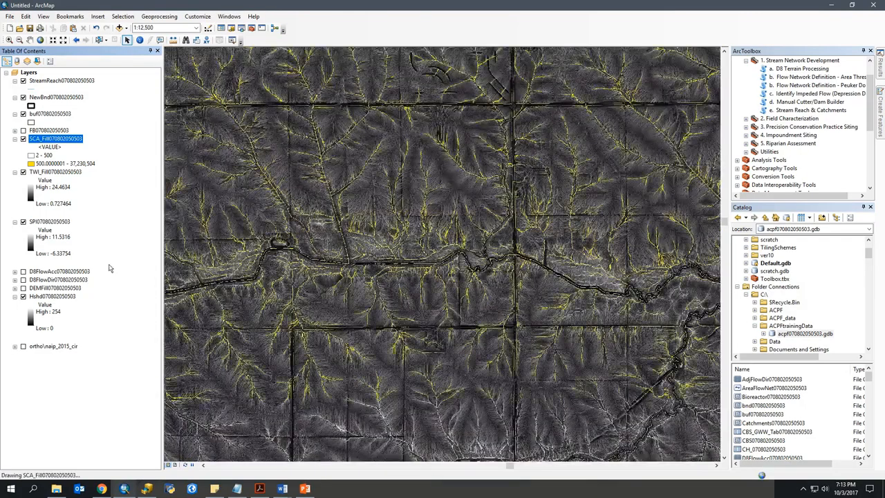
left_click(23, 221)
left_click(23, 173)
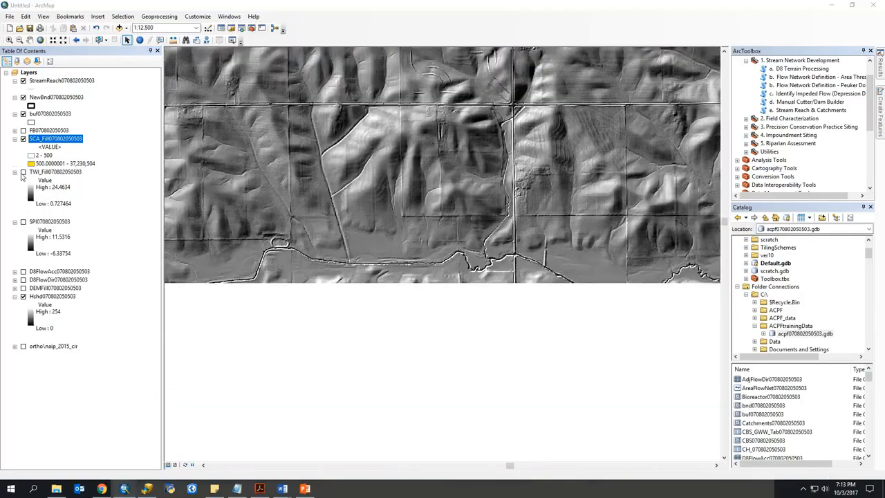
scroll(498, 238, "down", 3)
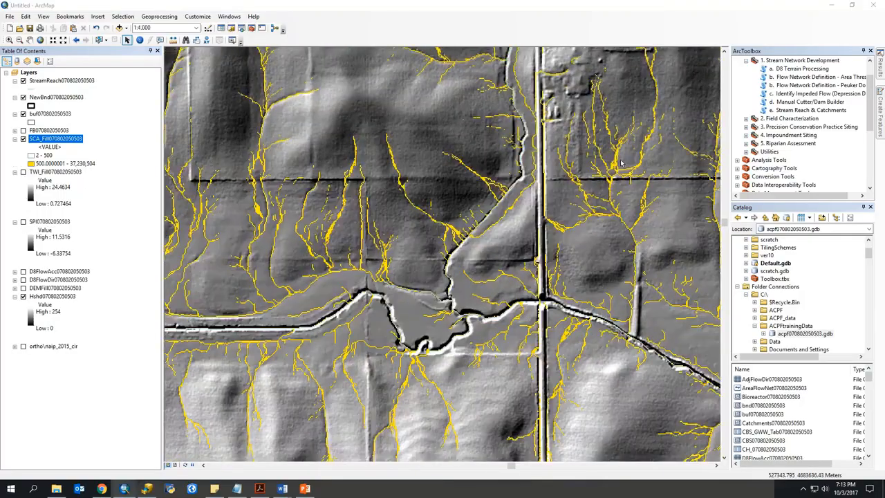
left_click_drag(270, 249, 449, 121)
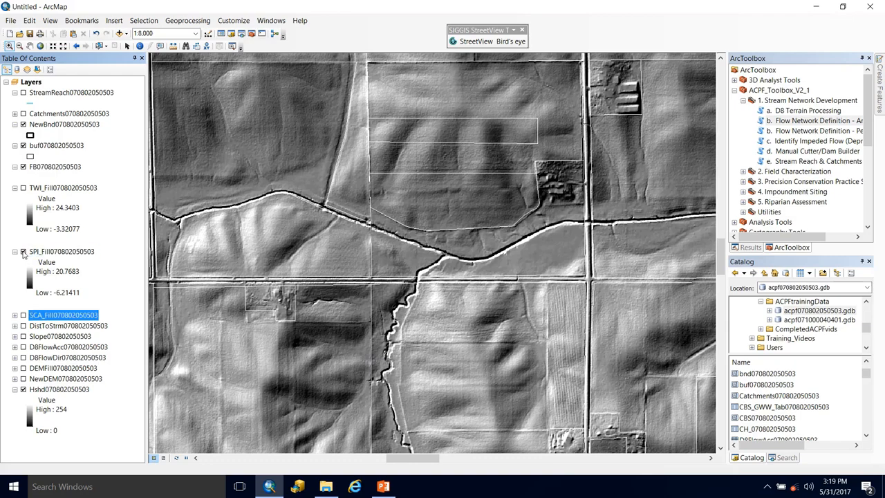
left_click(22, 252)
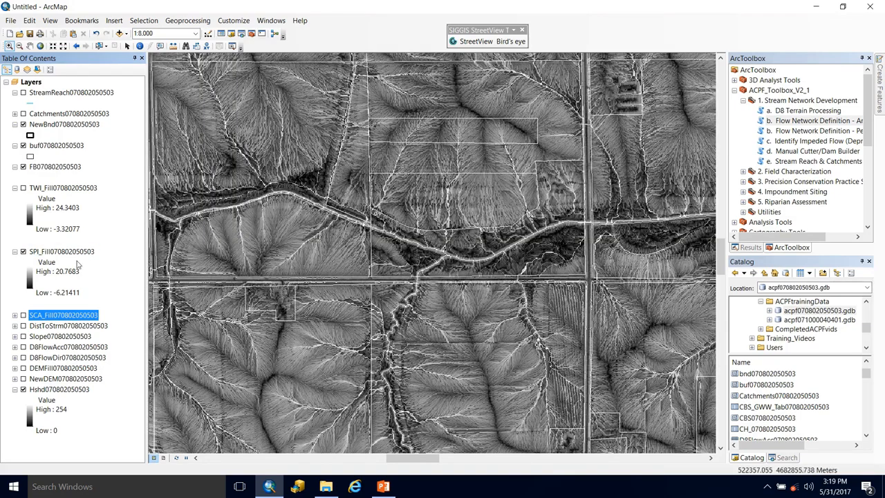
double_click(42, 251)
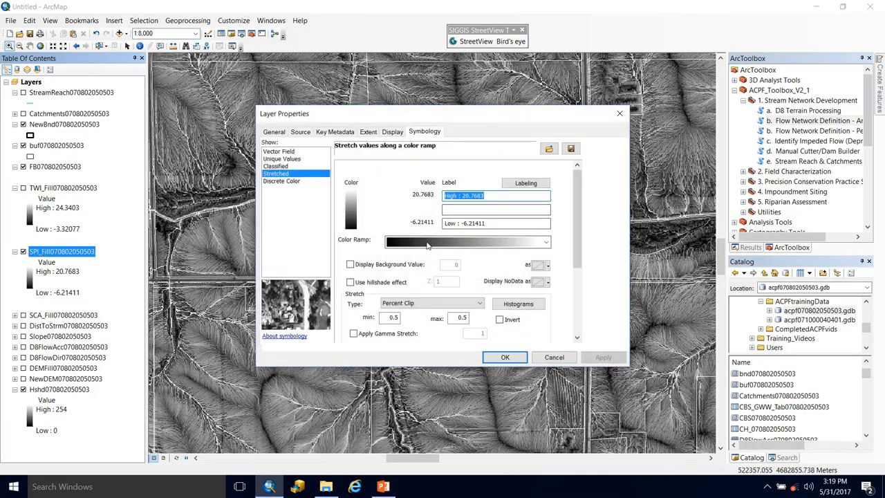
left_click(431, 244)
left_click(434, 220)
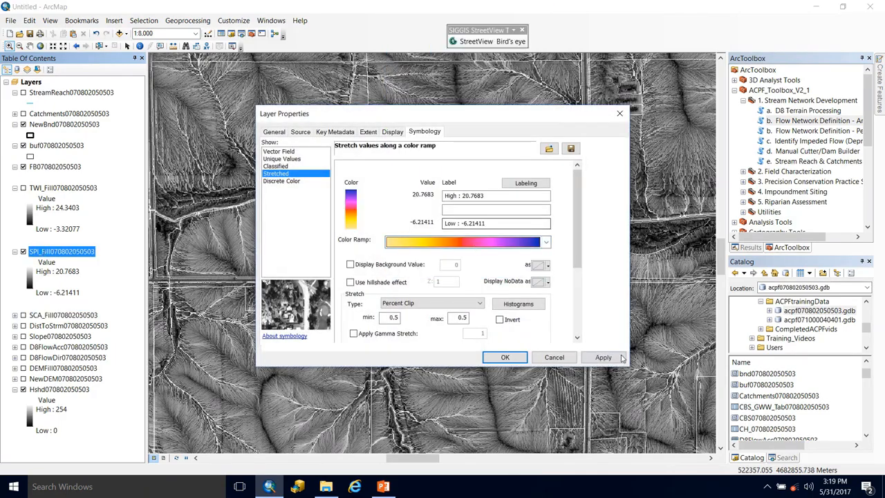
Step: Base the SPI_Fill stretch statistics on the current display extent and apply the symbology
scroll(572, 272, "down", 1)
scroll(572, 271, "down", 3)
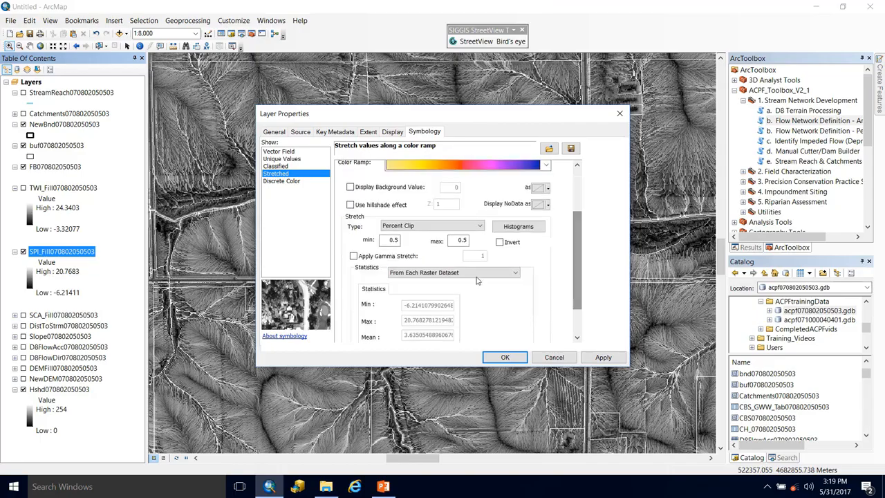
left_click(484, 273)
left_click(429, 289)
left_click(602, 356)
left_click(512, 362)
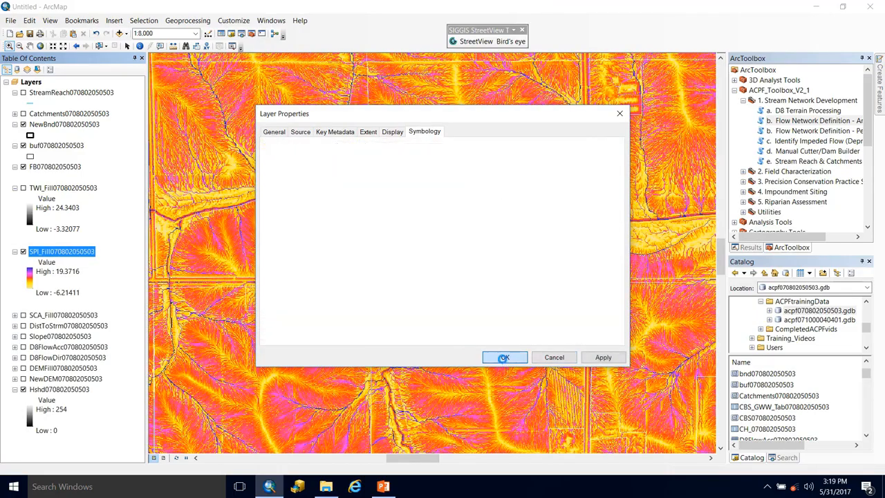
left_click_drag(249, 148, 501, 321)
left_click_drag(291, 120, 453, 285)
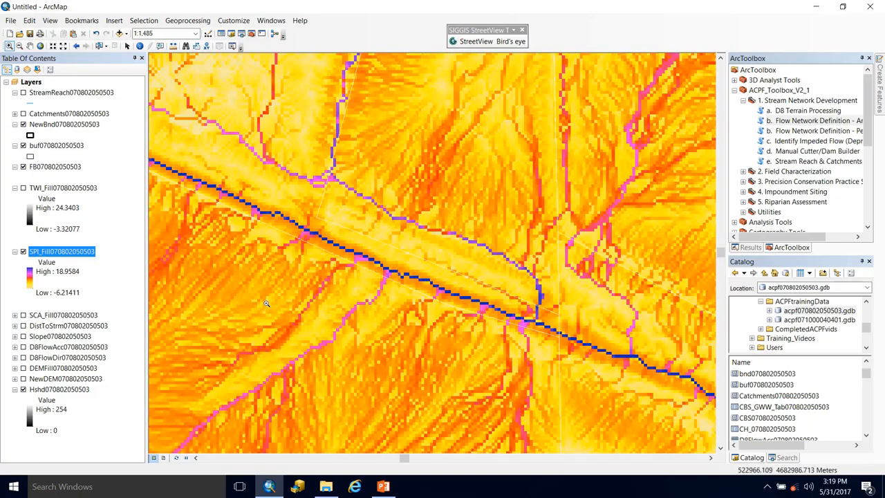
left_click_drag(408, 351, 521, 282)
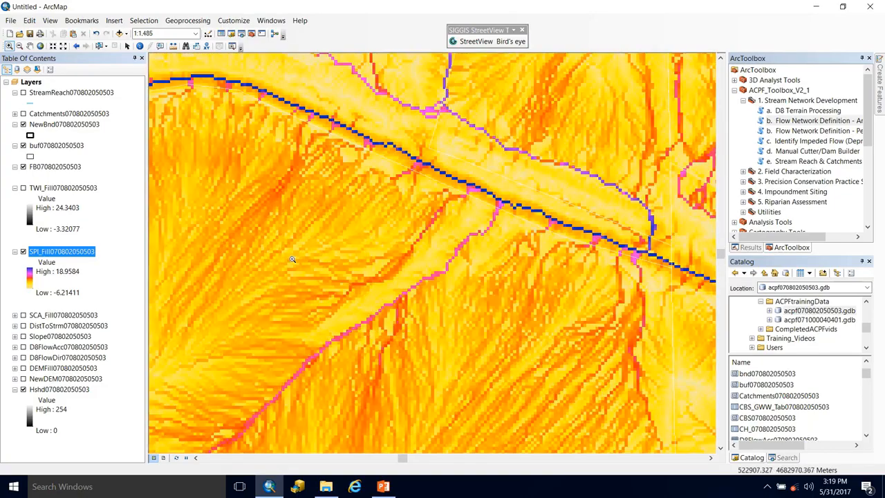
scroll(275, 250, "up", 1)
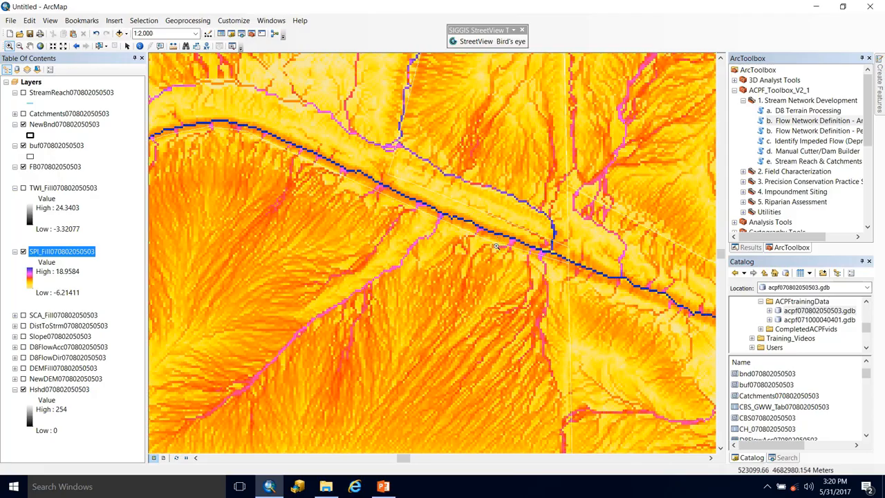
left_click_drag(634, 301, 329, 261)
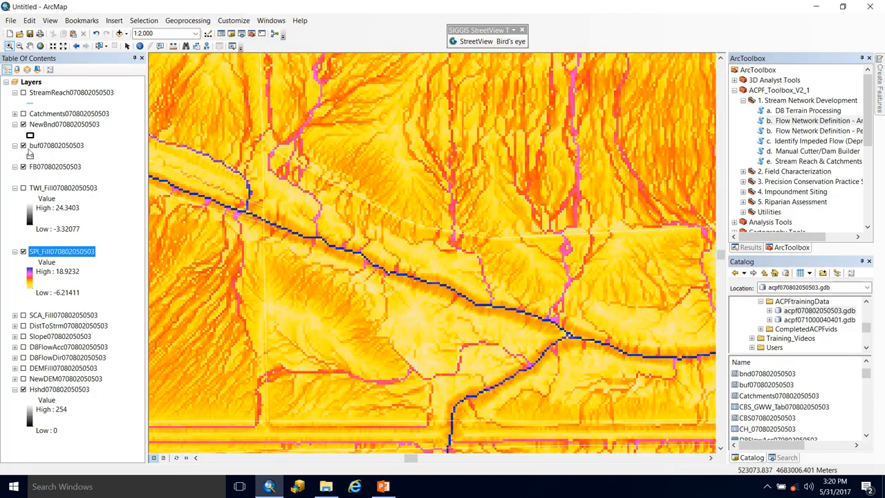
left_click(23, 92)
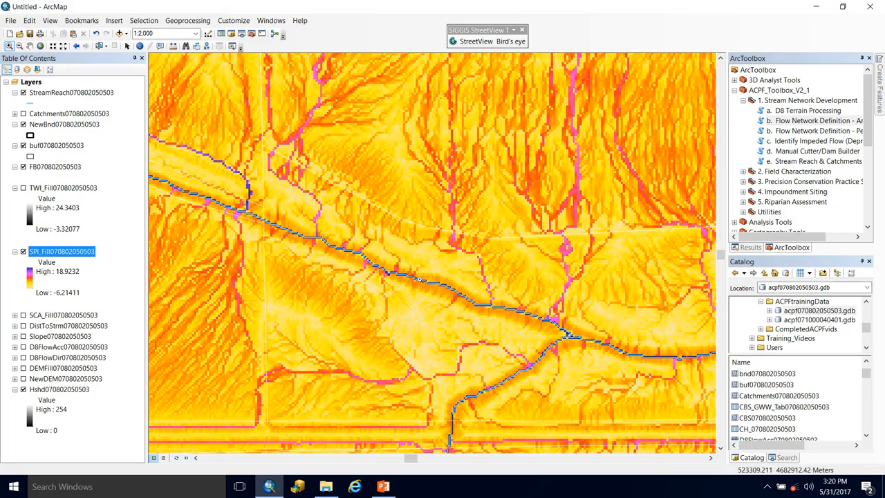
left_click_drag(351, 241, 604, 383)
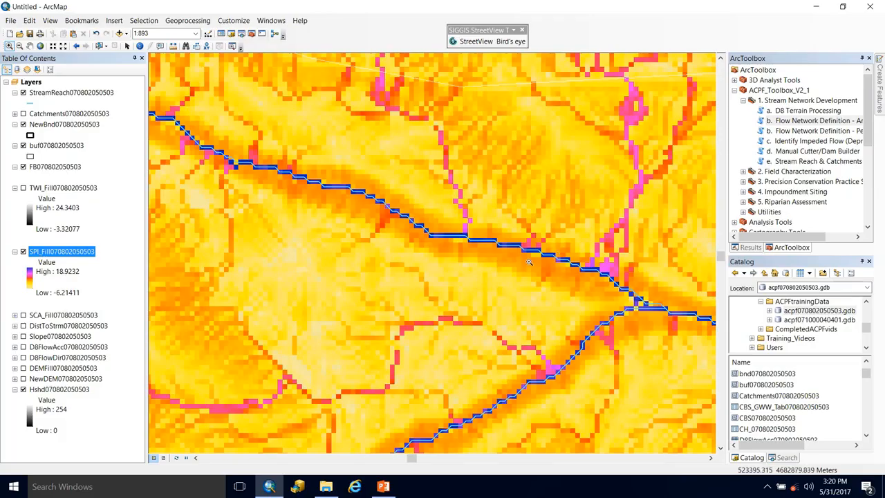
left_click_drag(623, 302, 167, 230)
left_click_drag(597, 252, 410, 308)
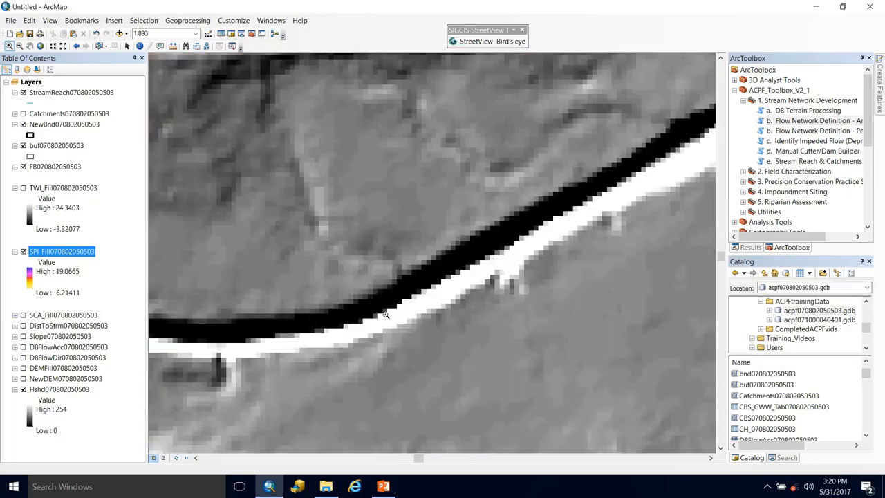
left_click_drag(632, 170, 281, 187)
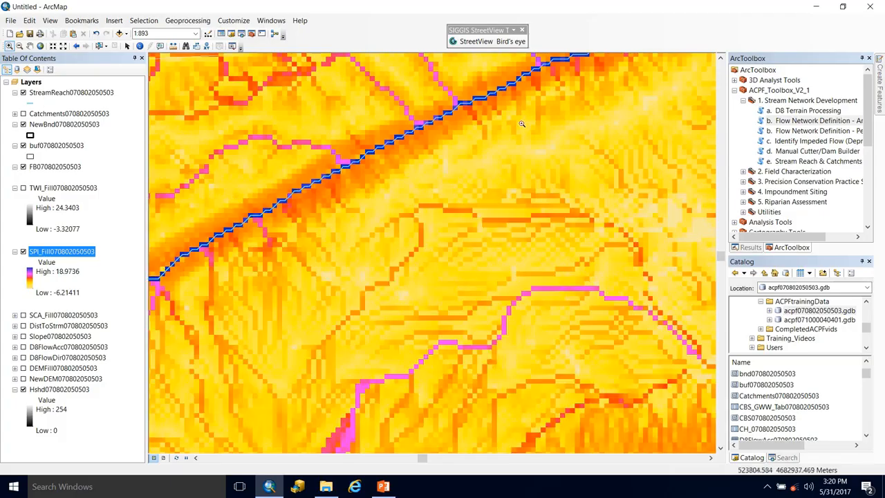
left_click_drag(523, 122, 434, 249)
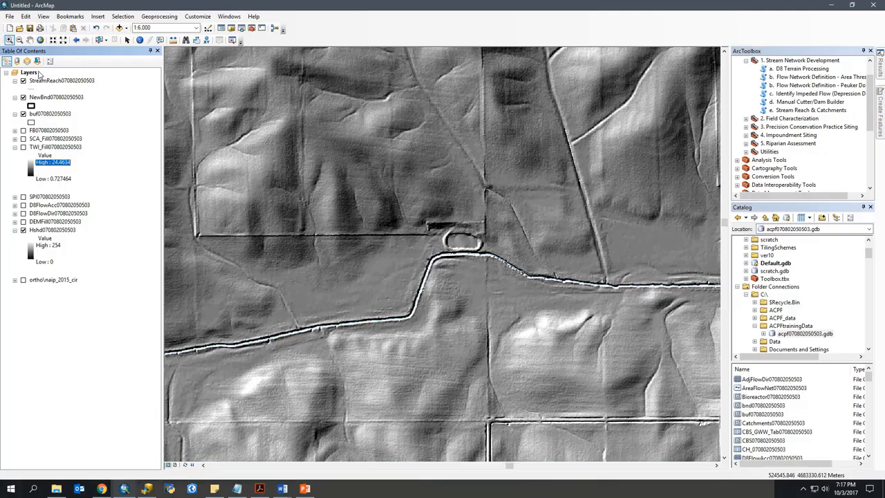
left_click(49, 147)
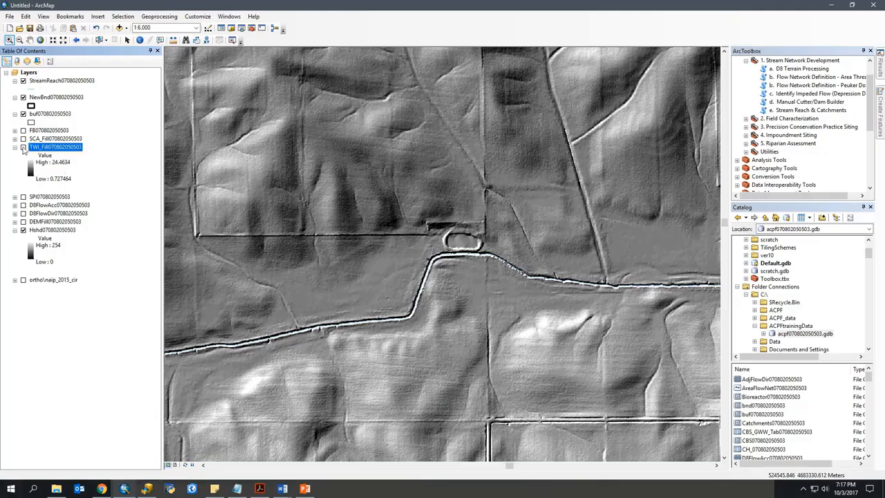
left_click(23, 148)
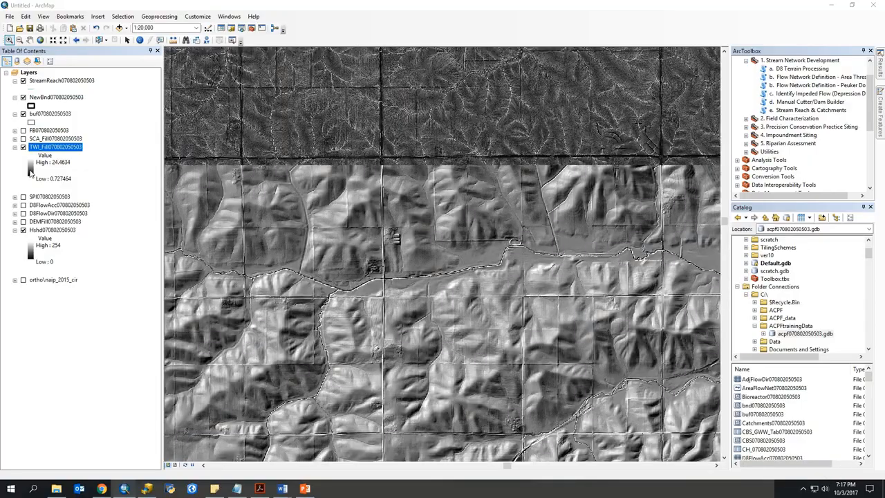
left_click(32, 173)
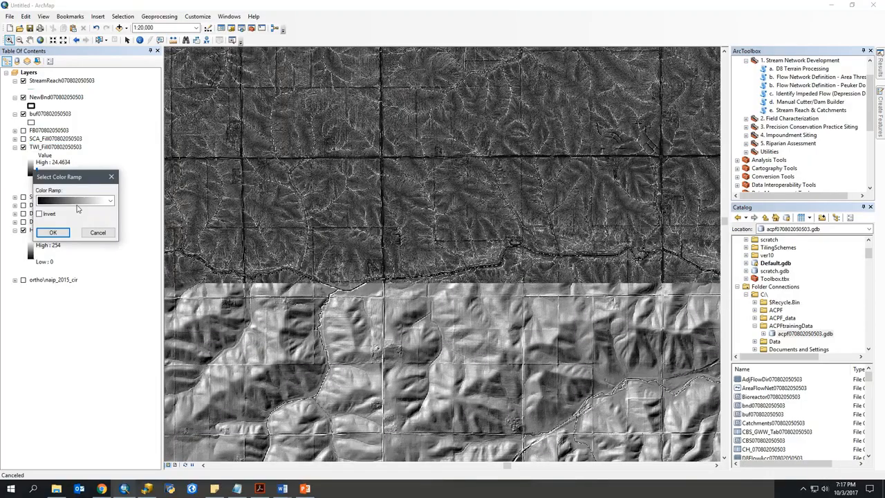
left_click(88, 202)
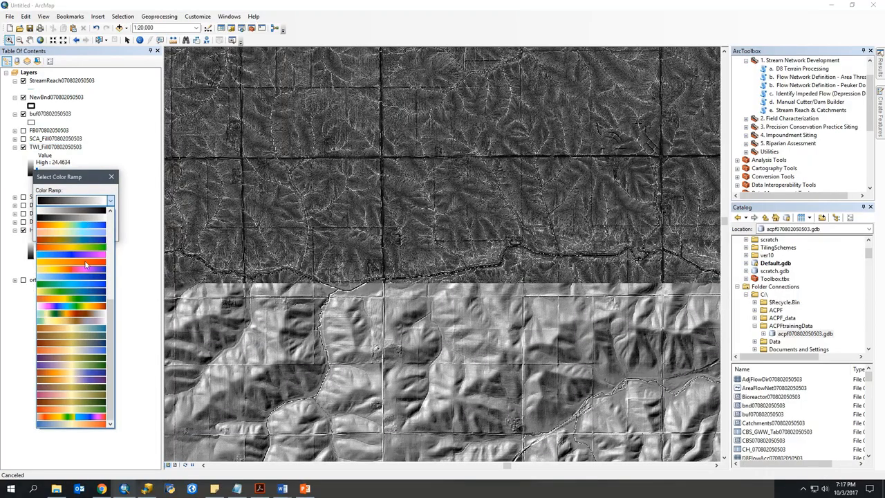
left_click(83, 334)
left_click(56, 233)
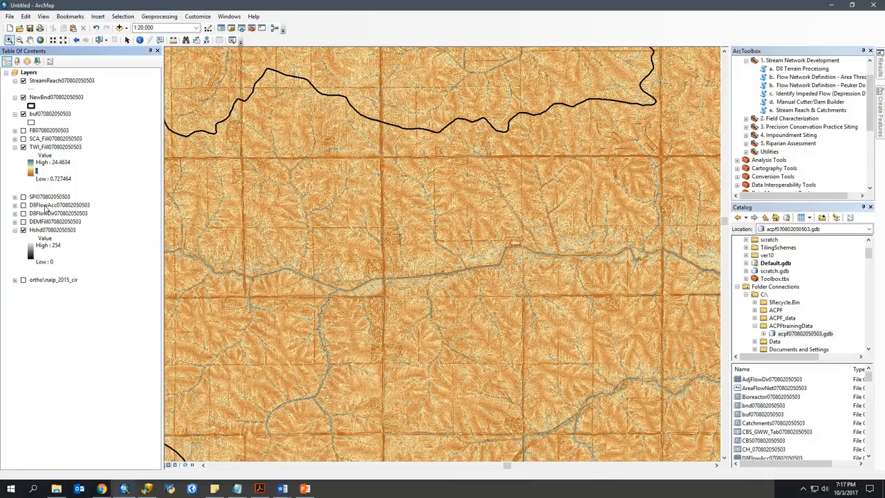
left_click(31, 173)
left_click(112, 178)
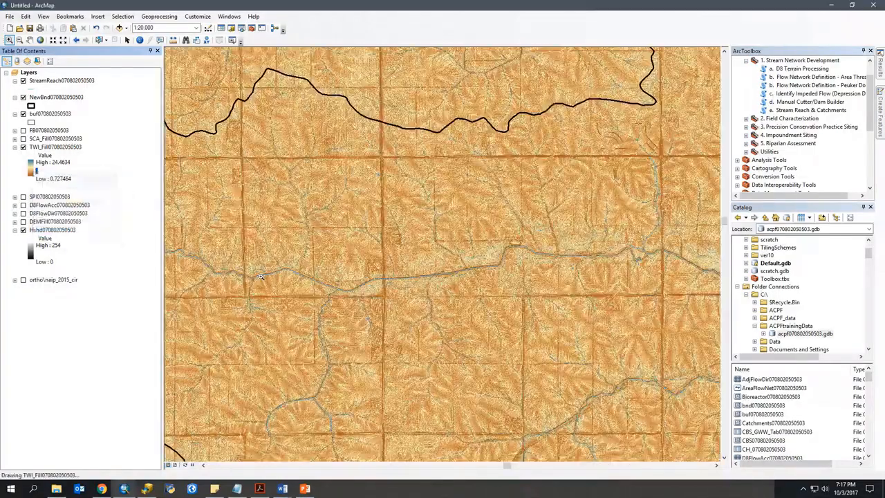
Step: Examine the TWI_Fill wetness patterns up close along the stream channel and the adjoining flow paths
left_click_drag(296, 329, 295, 240)
left_click_drag(389, 177, 496, 258)
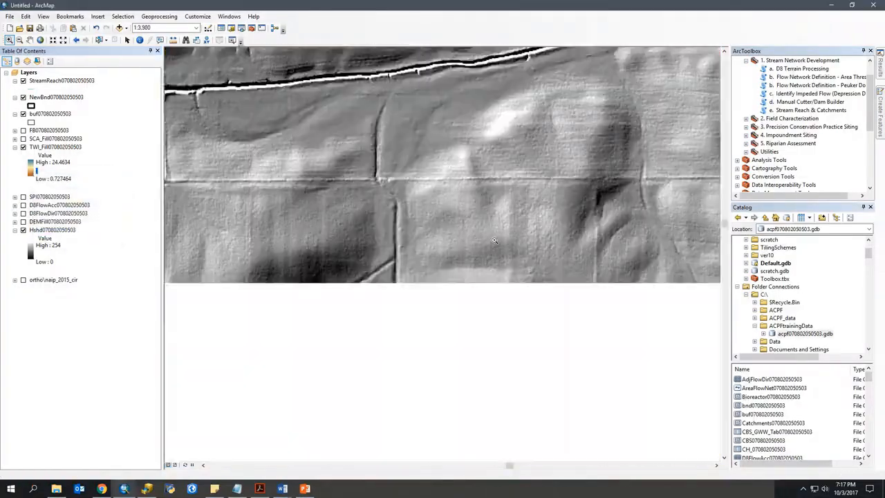
left_click_drag(280, 185, 439, 290)
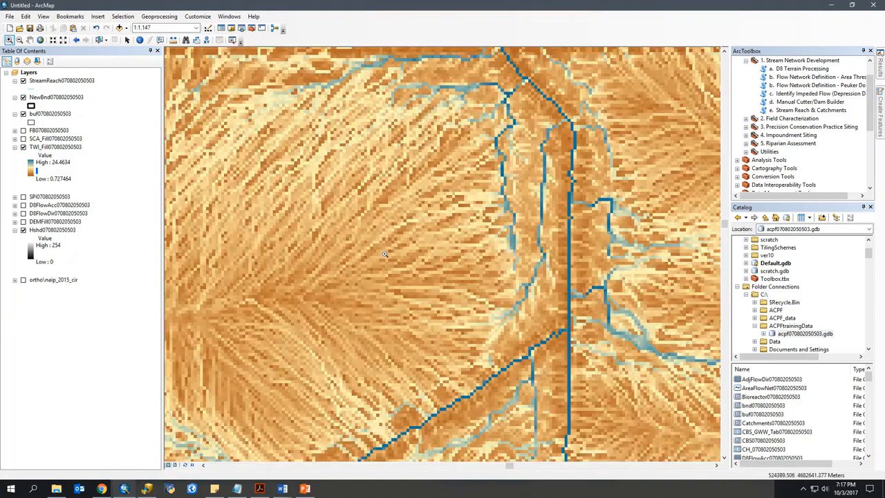
scroll(385, 253, "down", 5)
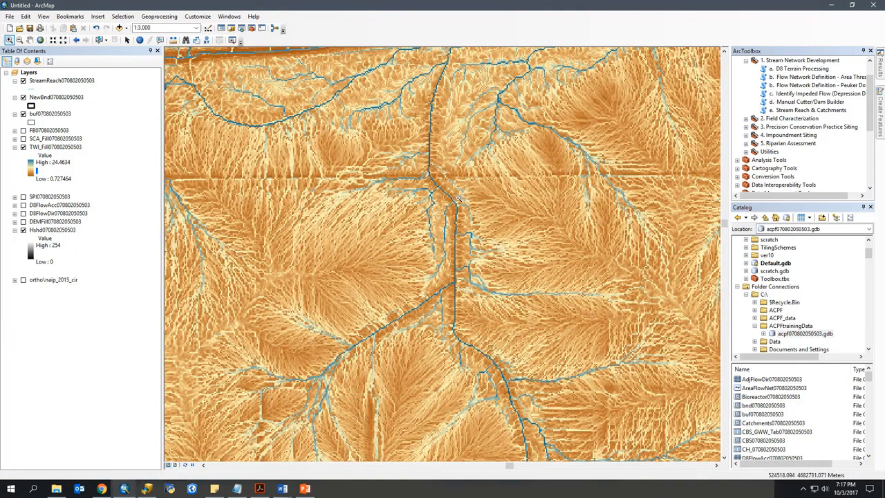
key("Up")
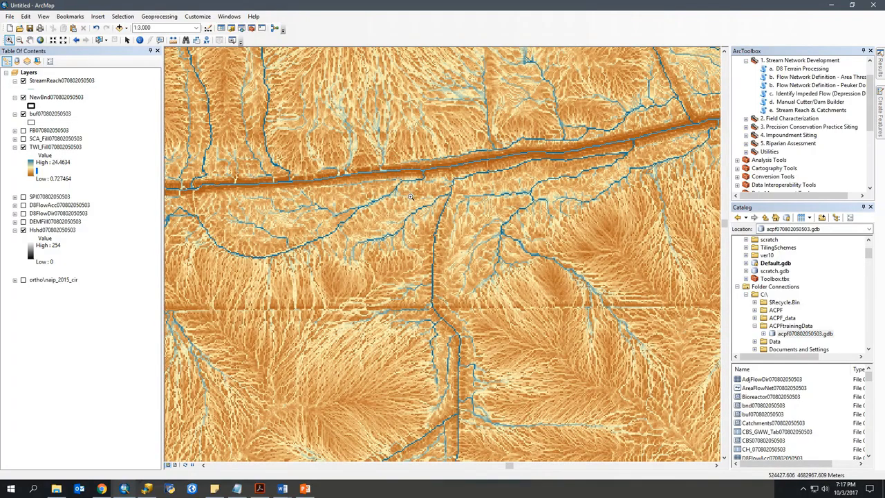
scroll(411, 197, "up", 5)
scroll(442, 247, "down", 2)
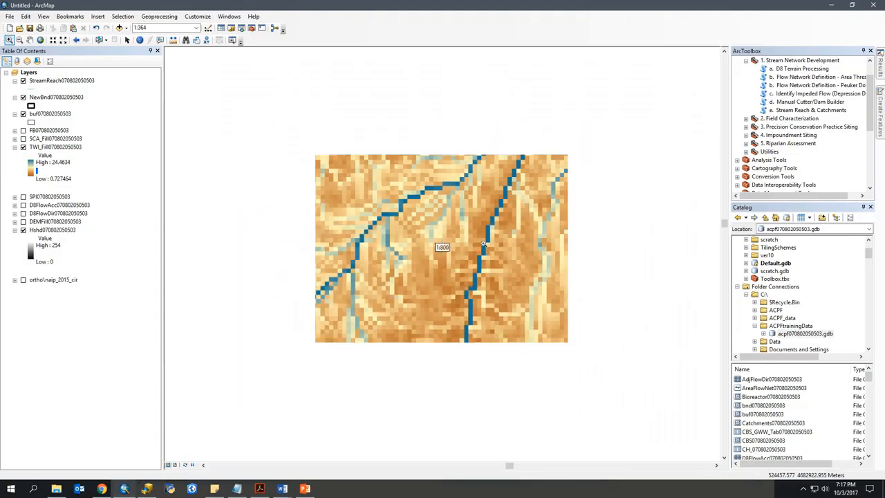
scroll(486, 245, "down", 1)
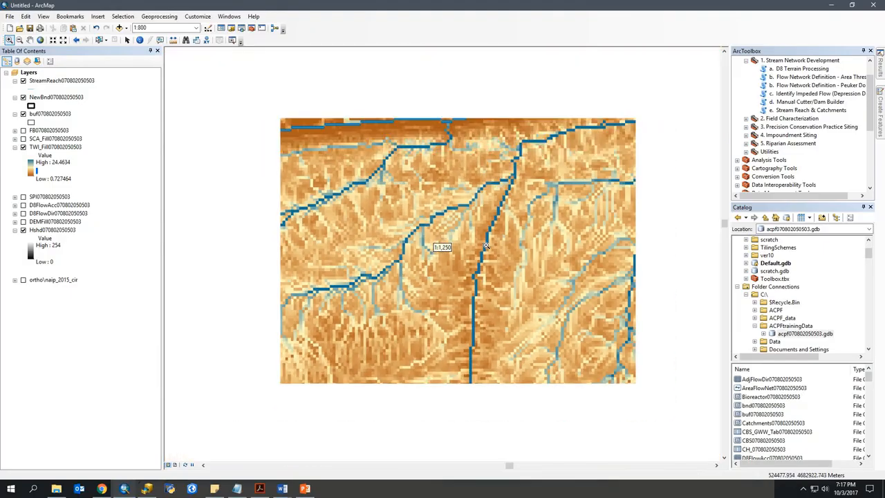
left_click_drag(505, 206, 388, 262)
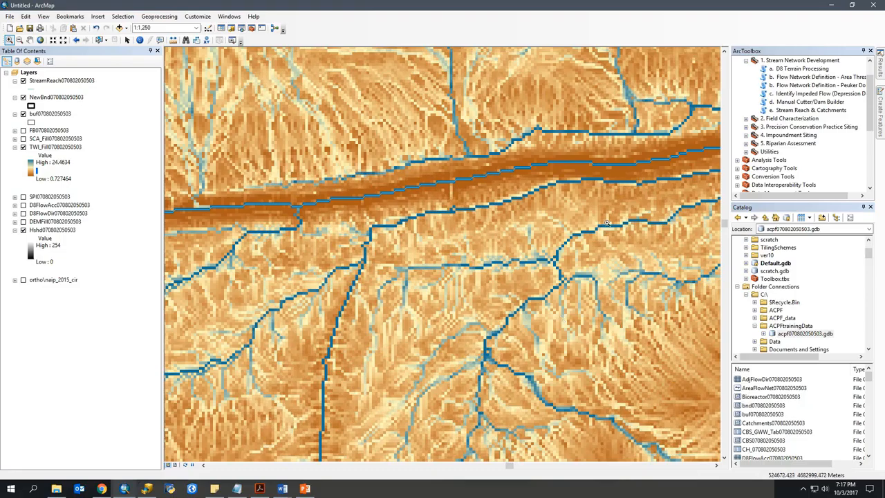
left_click_drag(606, 222, 342, 219)
left_click_drag(635, 214, 507, 220)
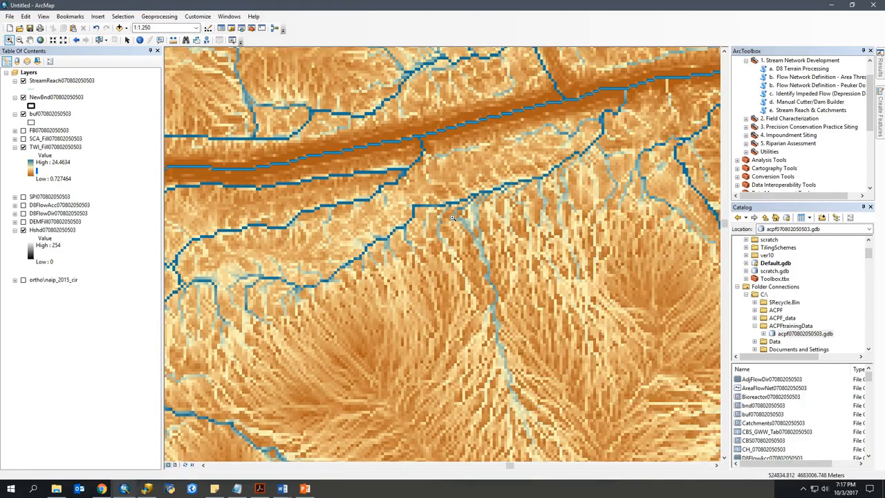